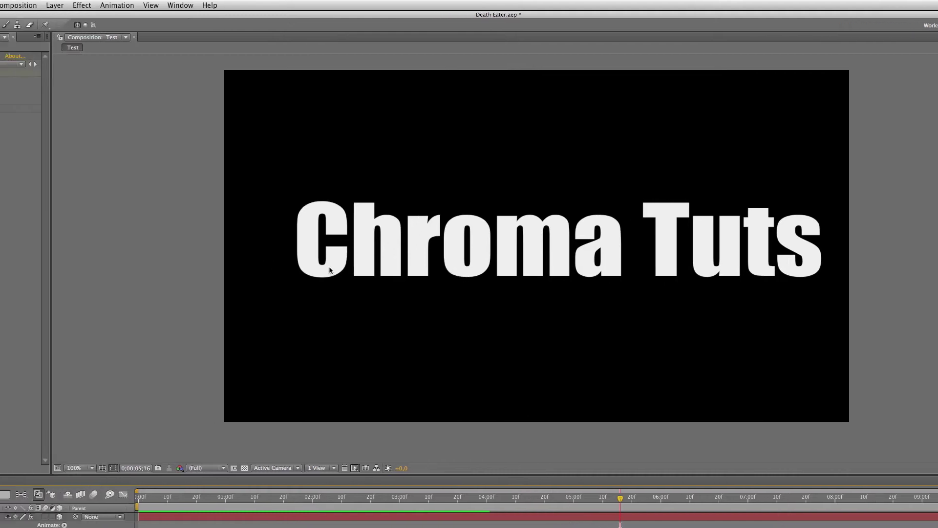
# Step: Create a new 1280 x 720 composition named Animation using the HDV/HDTV 720 29.97 preset, lasting 10 seconds
pyautogui.click(14, 37)
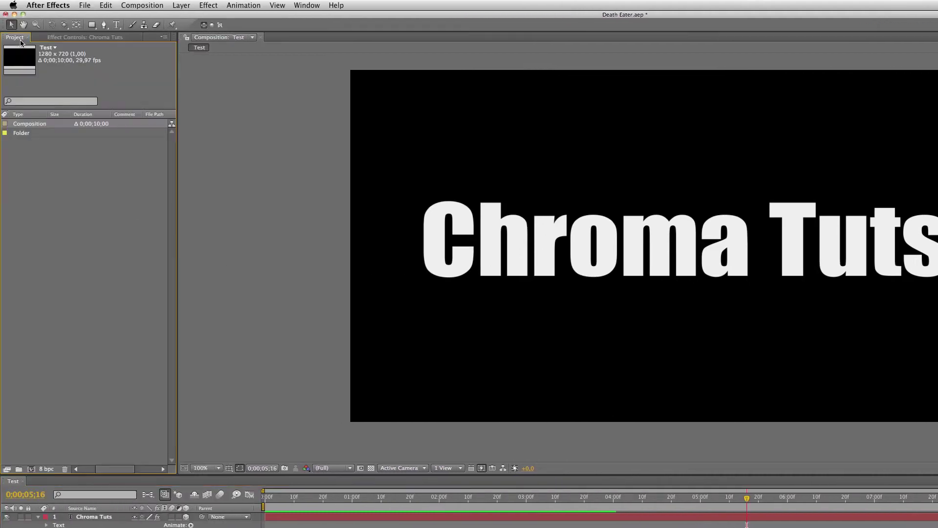
pyautogui.press('super+n')
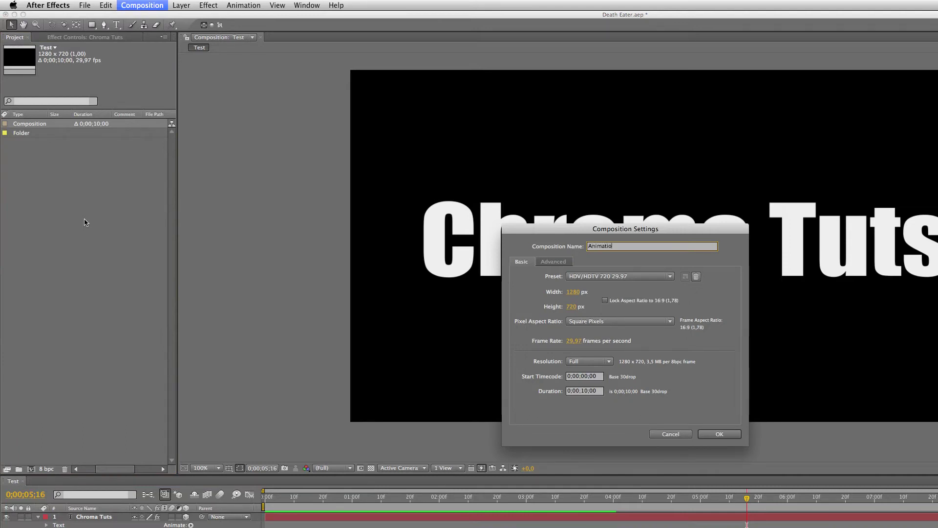
pyautogui.press('Return')
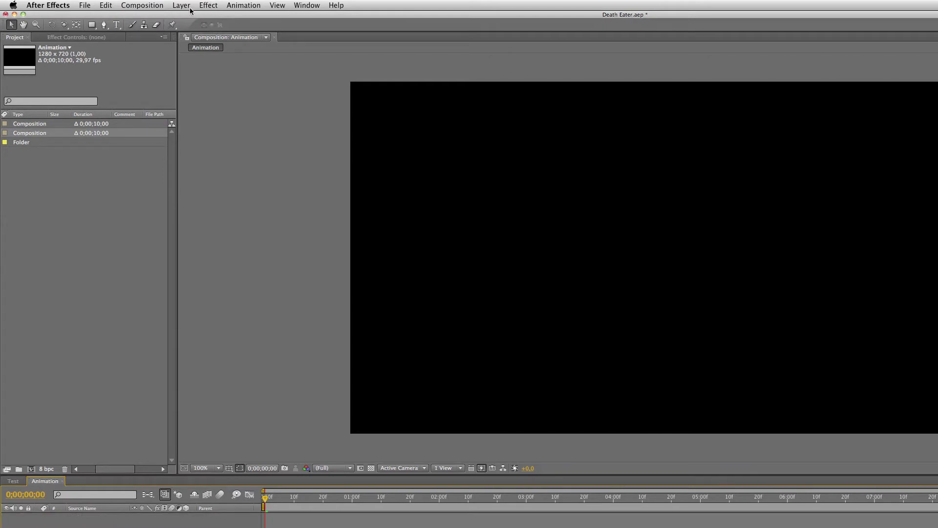
# Step: Add a text layer reading "Chroma Tuts" in the middle of the frame and make it a 3D layer
pyautogui.click(644, 235)
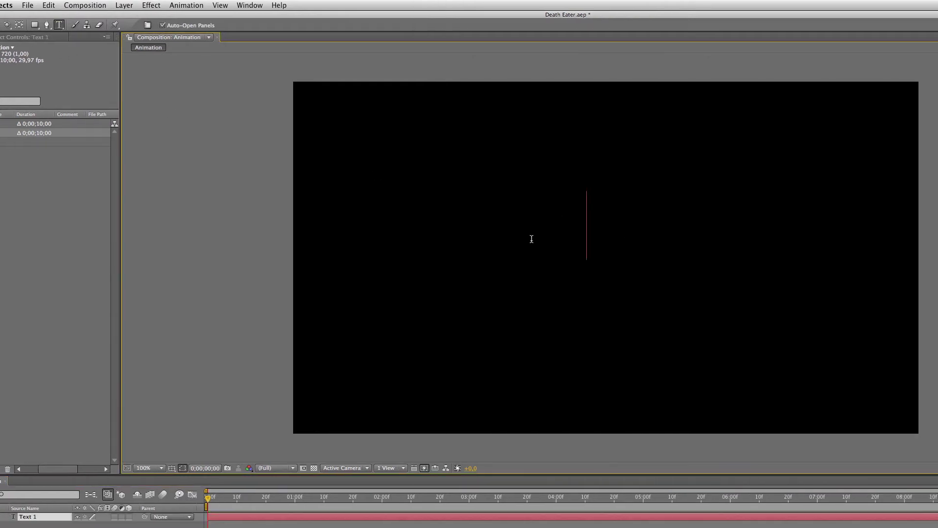
pyautogui.write('Chroma Tuts')
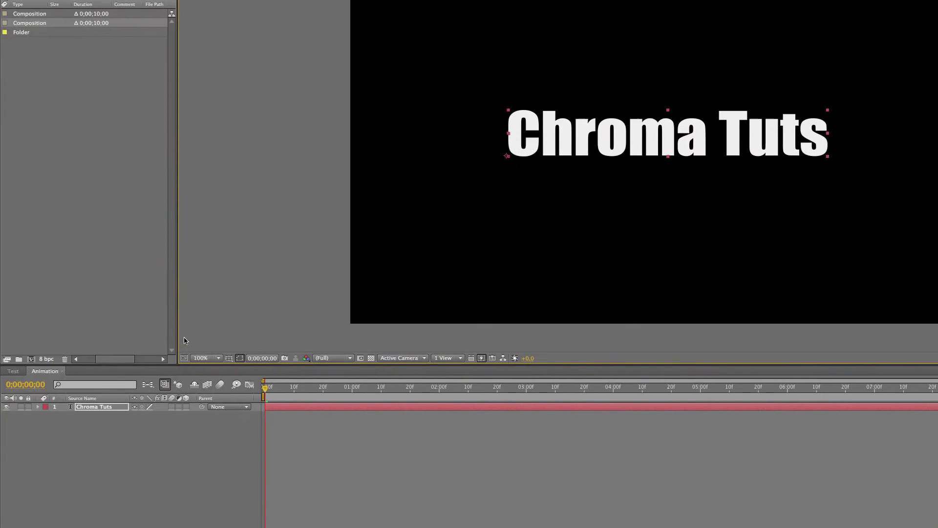
pyautogui.click(186, 406)
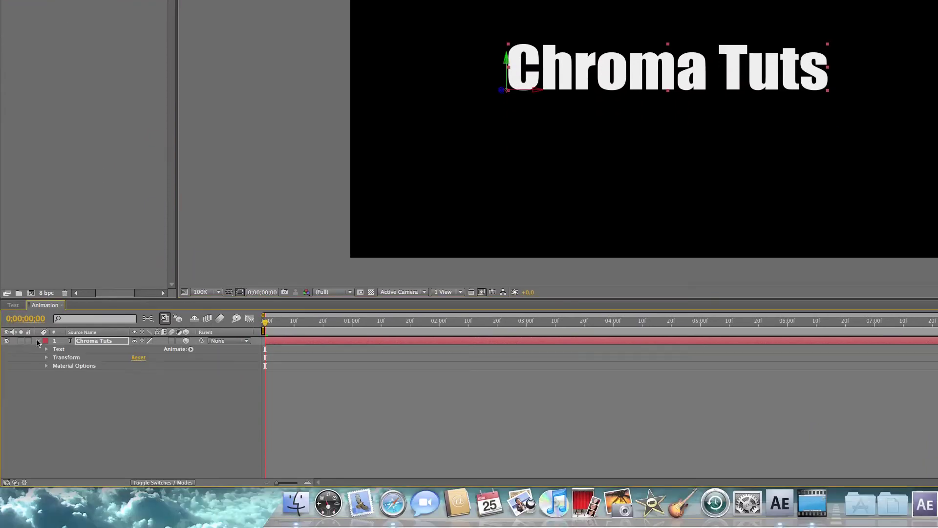
# Step: Centre the text layer's anchor point within the lettering and move the text back to mid-frame at about 660, 340
pyautogui.click(47, 358)
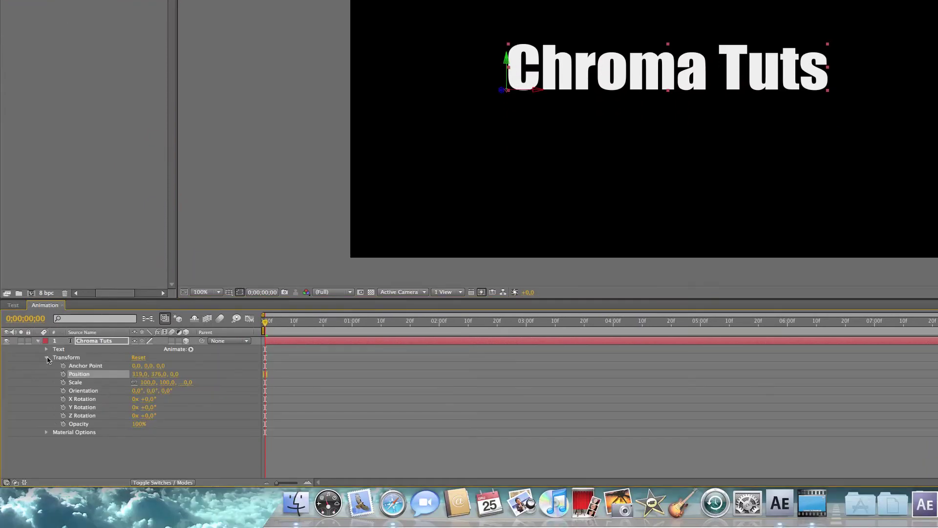
pyautogui.moveTo(160, 367)
pyautogui.mouseDown()
pyautogui.moveTo(134, 367)
pyautogui.moveTo(176, 369)
pyautogui.moveTo(169, 373)
pyautogui.mouseUp()
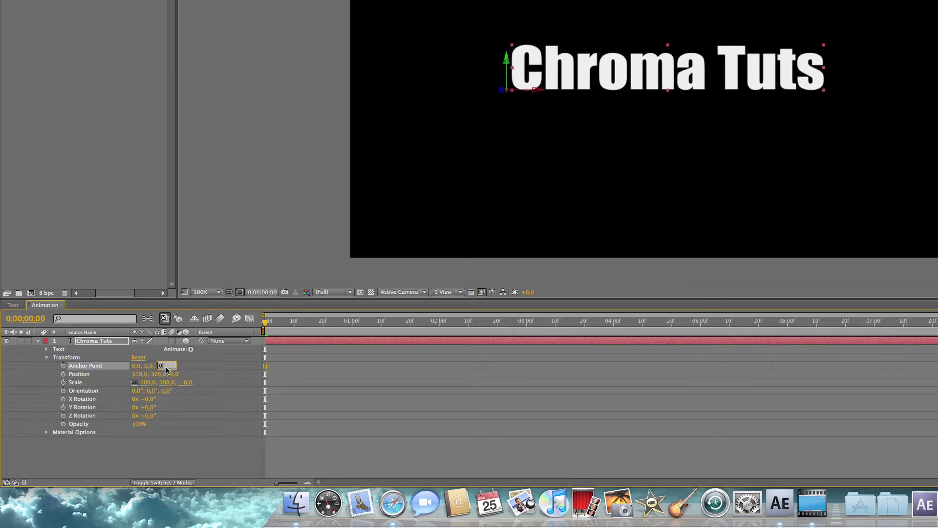
pyautogui.press('Return')
pyautogui.moveTo(149, 366); pyautogui.dragTo(298, 369)
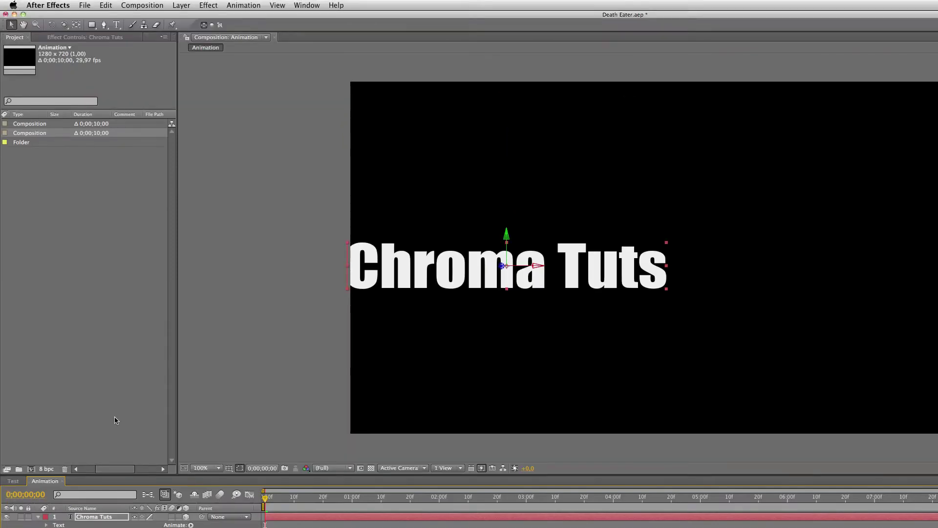
pyautogui.moveTo(502, 280); pyautogui.dragTo(669, 262)
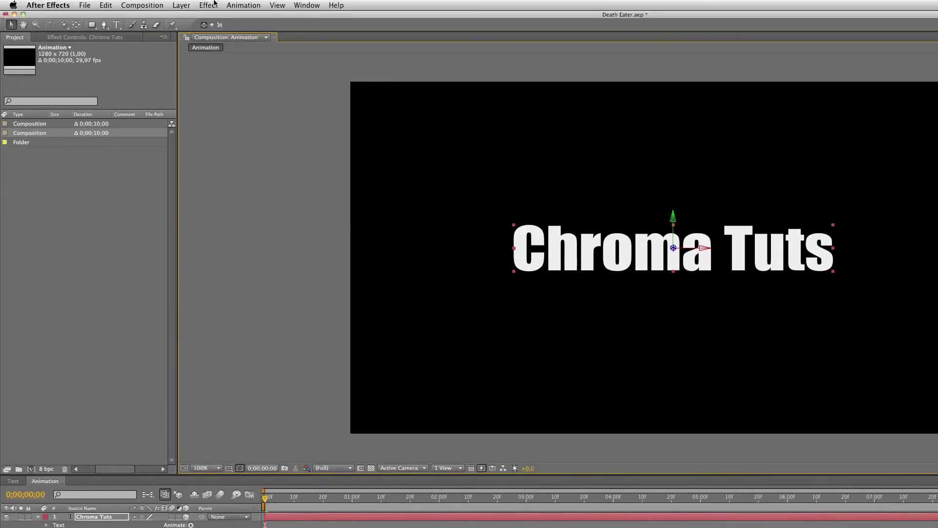
# Step: Create a black 1280 x 720 solid named Lens and place it beneath the Chroma Tuts text layer
pyautogui.click(78, 5)
pyautogui.moveTo(194, 20)
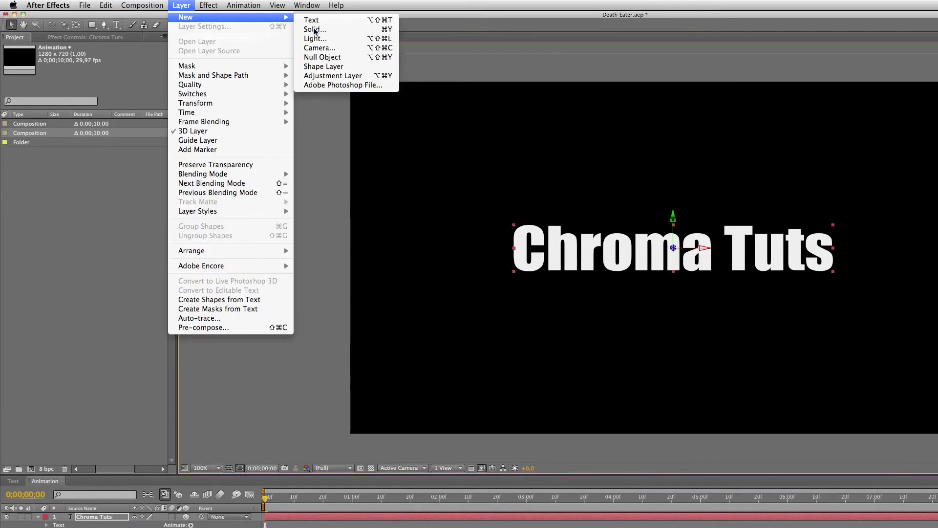
pyautogui.click(315, 30)
pyautogui.write('Le')
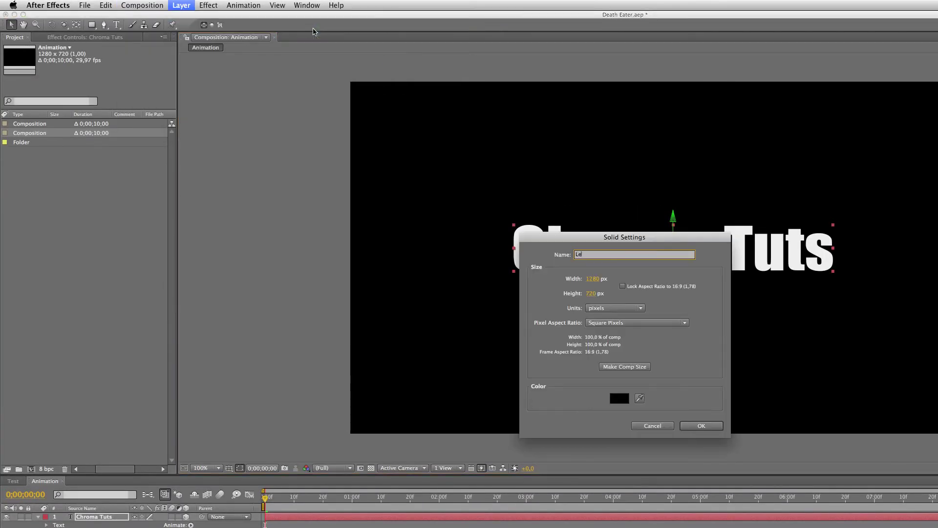
pyautogui.write('ns')
pyautogui.press('Return')
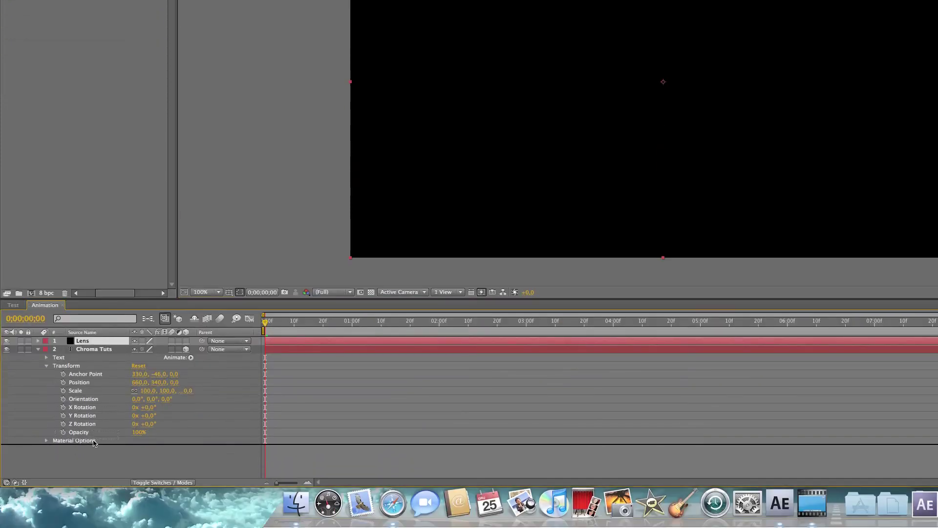
pyautogui.moveTo(107, 519); pyautogui.dragTo(93, 527)
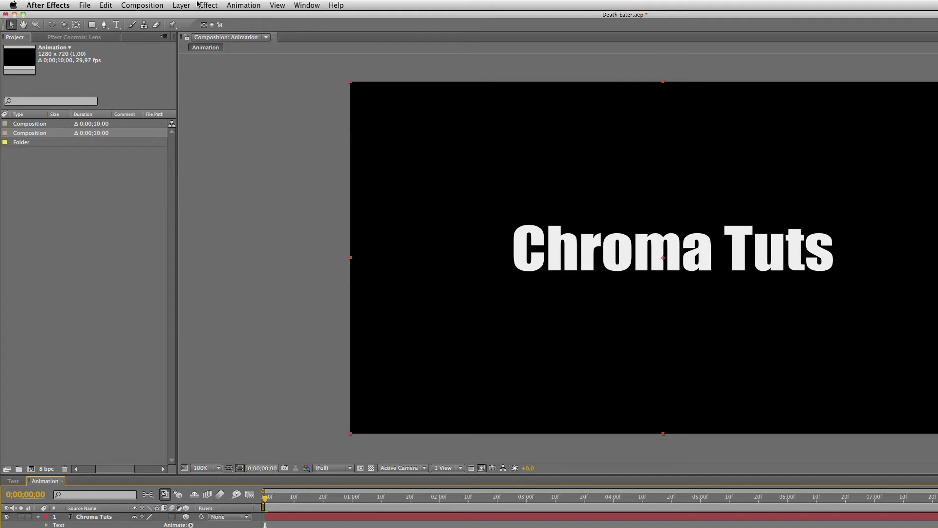
# Step: Apply a Lens Flare to the Lens solid and place the flare centre before the text's first letter, at about 250, 345
pyautogui.click(203, 5)
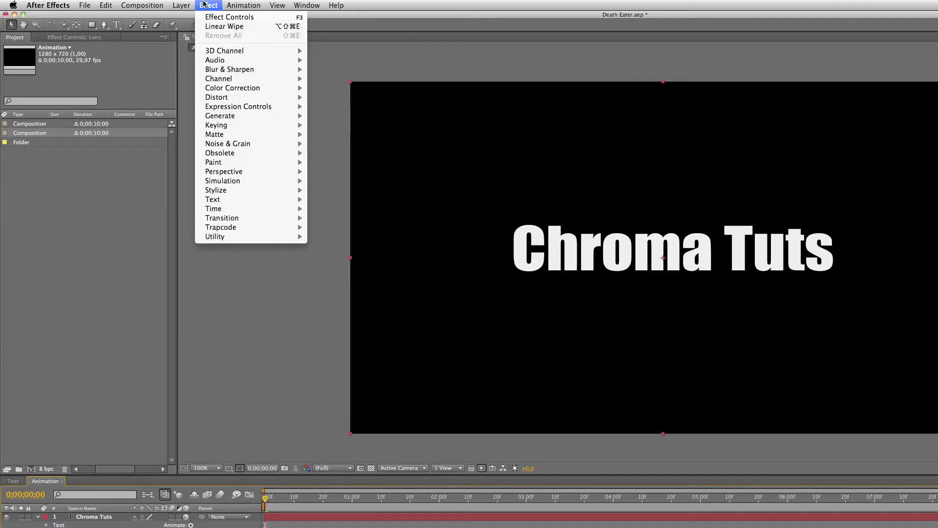
pyautogui.moveTo(246, 180)
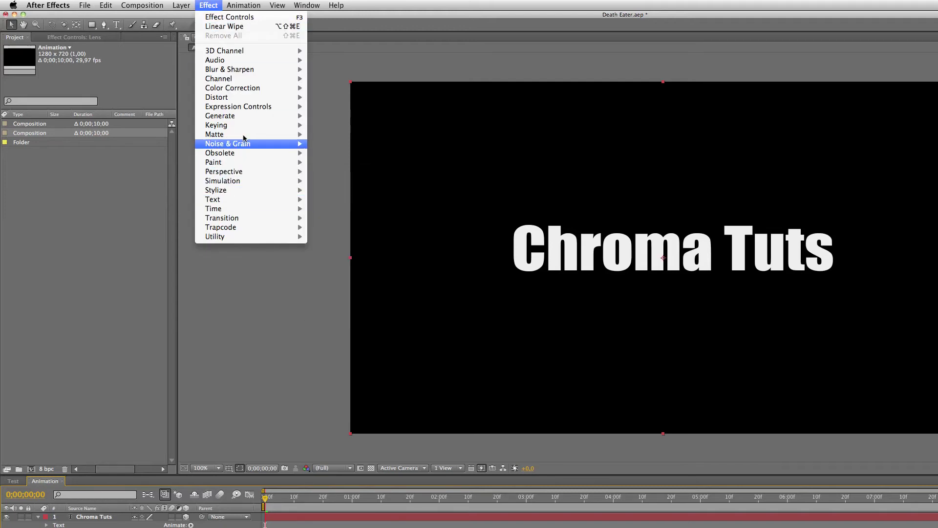
pyautogui.moveTo(246, 119)
pyautogui.click(349, 237)
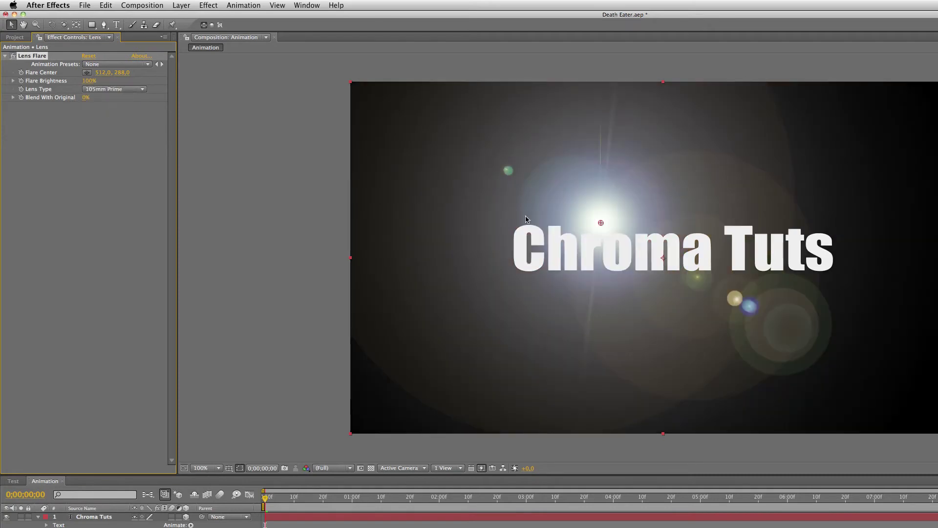
pyautogui.moveTo(601, 222); pyautogui.dragTo(419, 250)
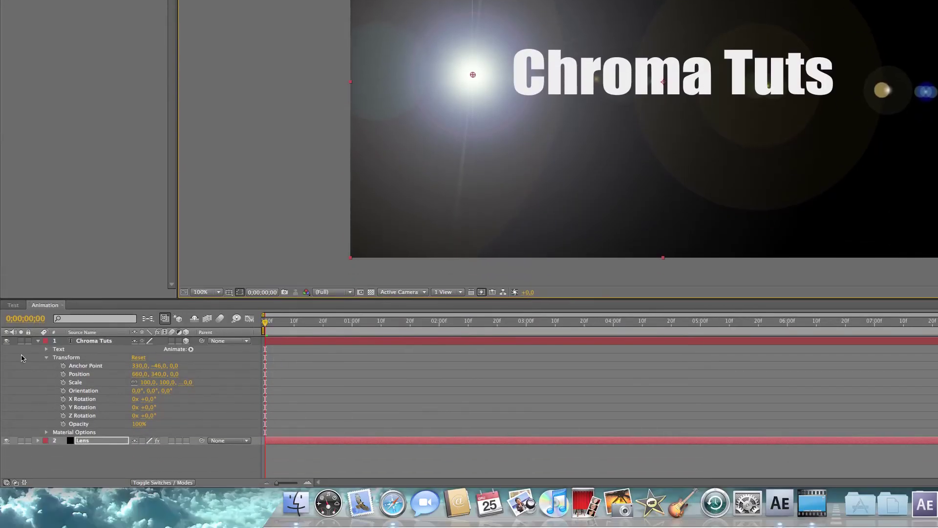
# Step: Keyframe the flare's Blend With Original from 100% at the start to 0% at one second, and preview the fade-in
pyautogui.click(39, 341)
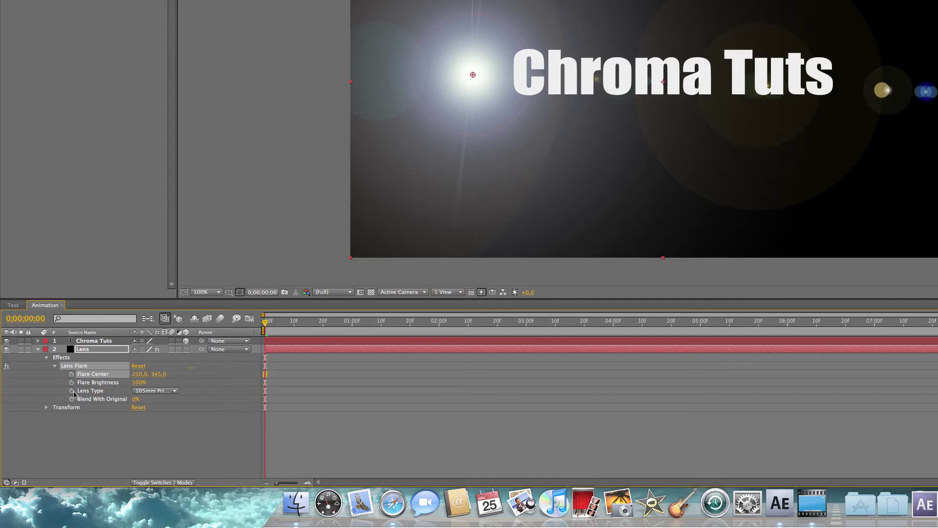
pyautogui.moveTo(133, 400); pyautogui.dragTo(342, 406)
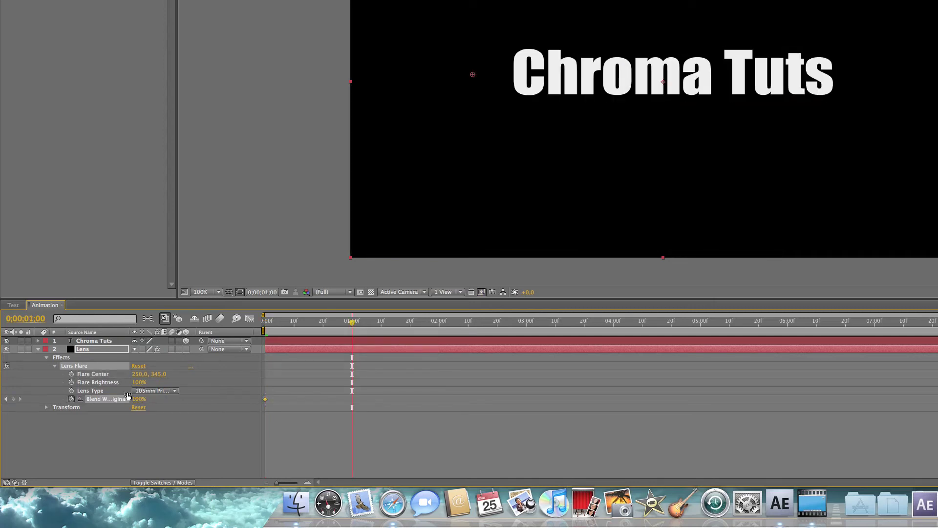
pyautogui.press('Return')
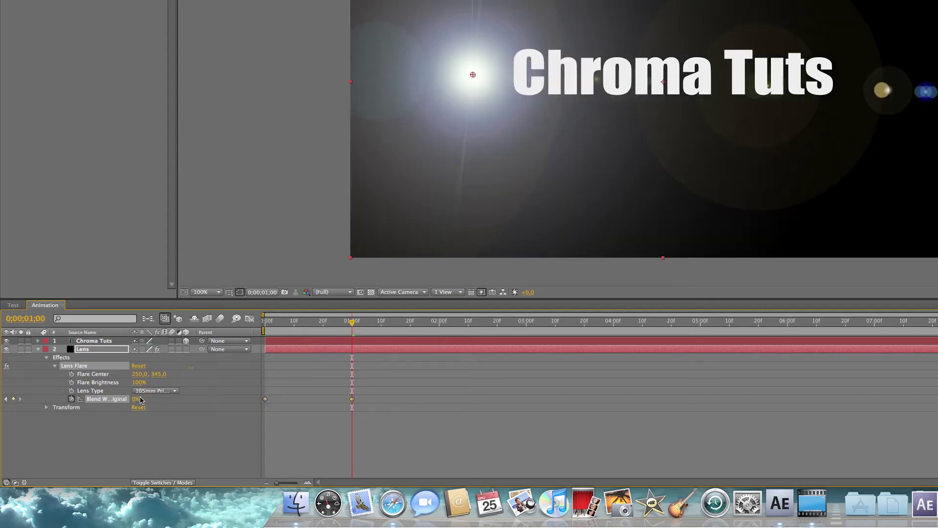
pyautogui.press('KP_0')
# Step: Keyframe the Flare Center to travel across the text from about 234, 344 at one second to 1136, 346 at three seconds, and preview it
pyautogui.click(526, 321)
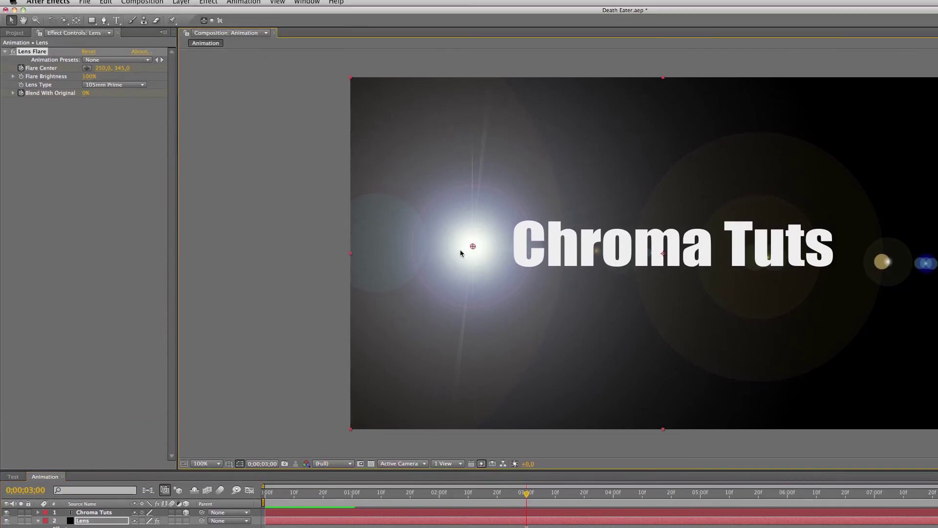
pyautogui.moveTo(473, 75); pyautogui.dragTo(634, 75)
pyautogui.moveTo(505, 253); pyautogui.dragTo(839, 251)
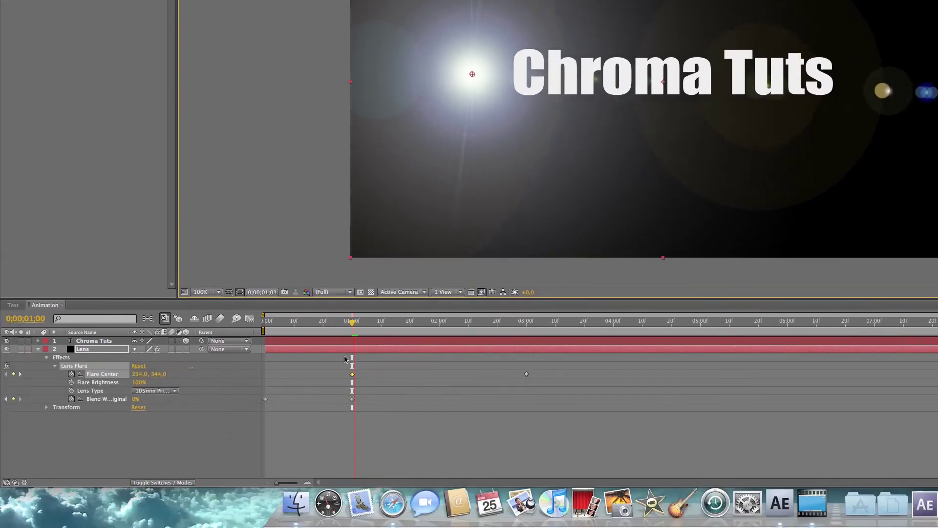
pyautogui.press('space')
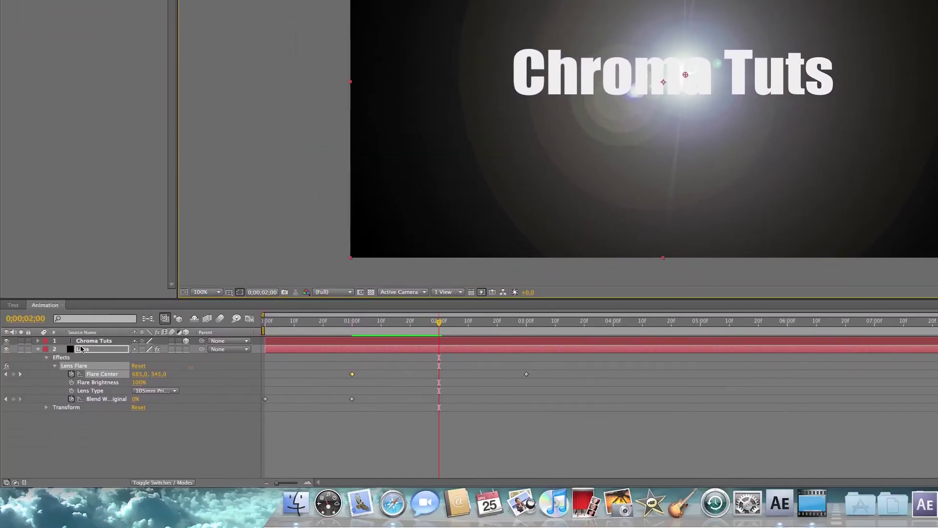
# Step: Apply the Linear Wipe transition effect to the Chroma Tuts text layer
pyautogui.click(82, 342)
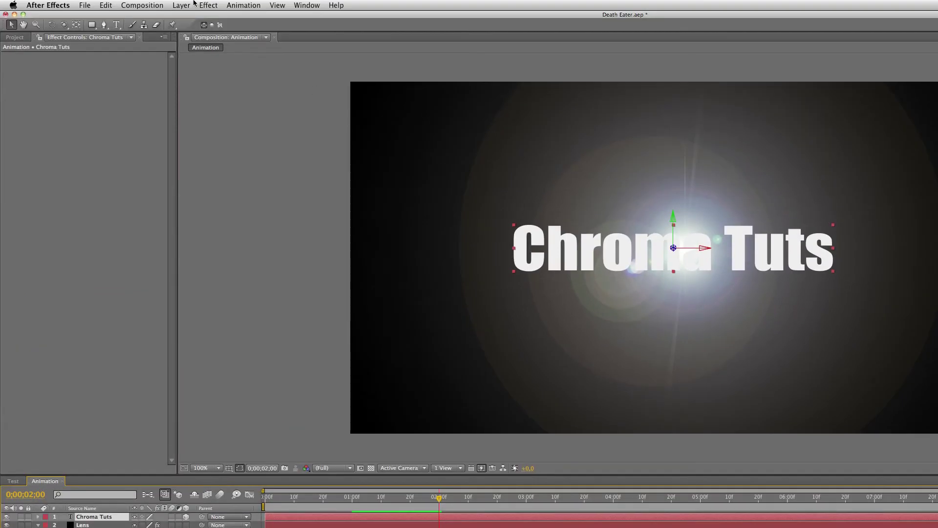
pyautogui.click(209, 5)
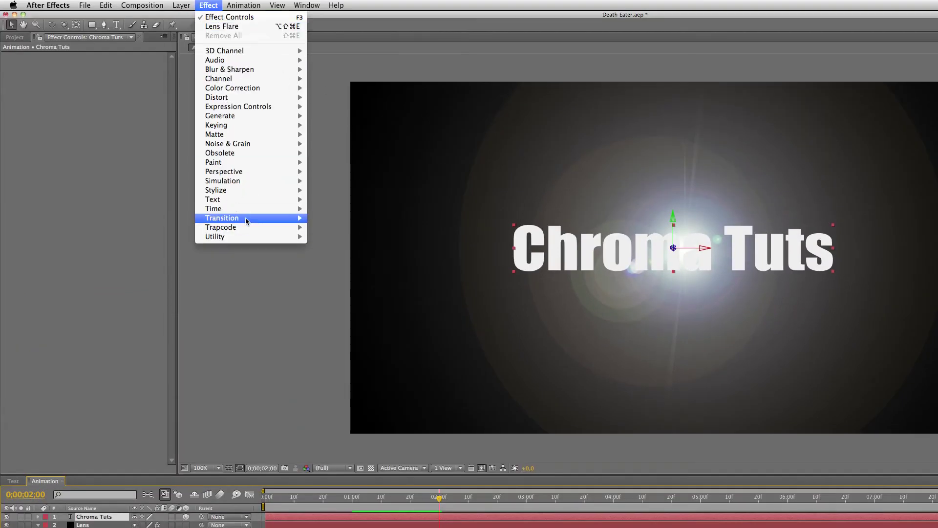
pyautogui.moveTo(245, 218)
pyautogui.click(337, 255)
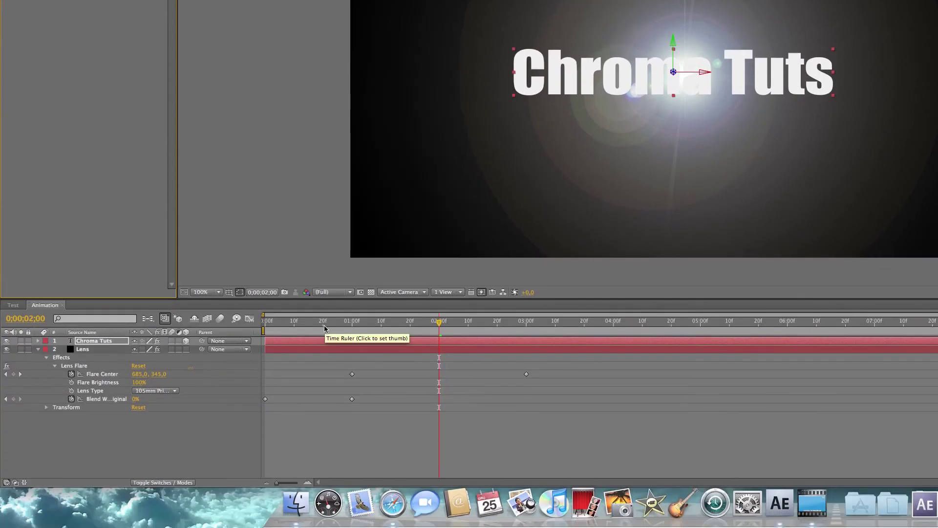
# Step: Keyframe the text wipe's Transition Completion from 100% at 0;00;00;20 to 0% at 0;00;03;20
pyautogui.click(323, 499)
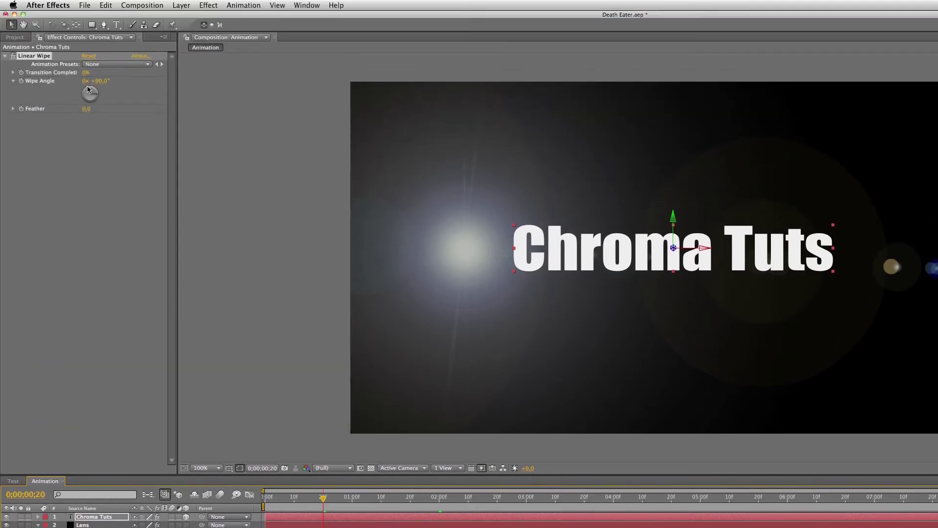
pyautogui.moveTo(84, 73); pyautogui.dragTo(118, 73)
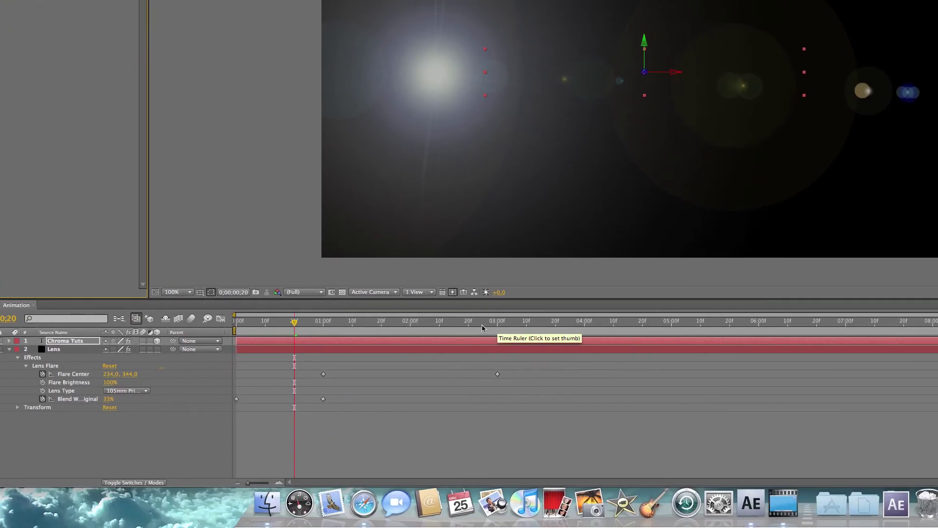
pyautogui.click(525, 331)
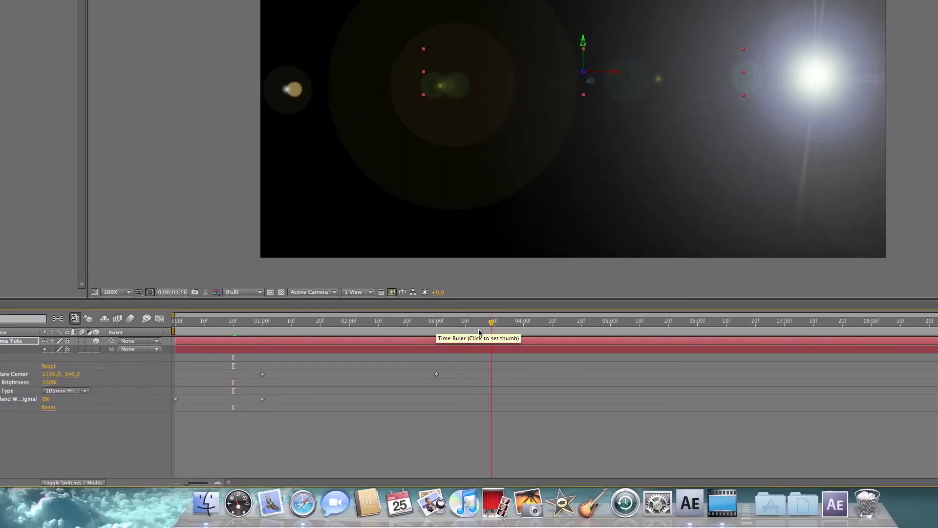
pyautogui.press('pageup')
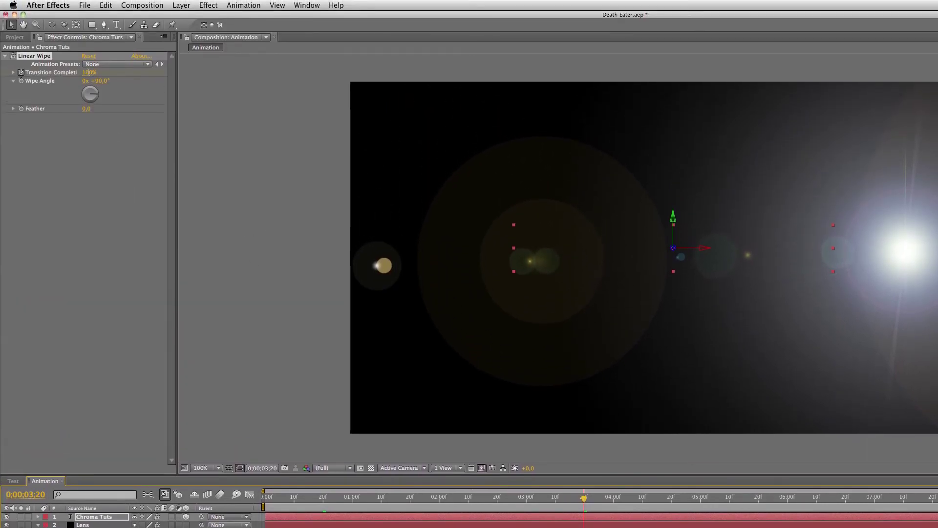
pyautogui.write('0')
pyautogui.press('Return')
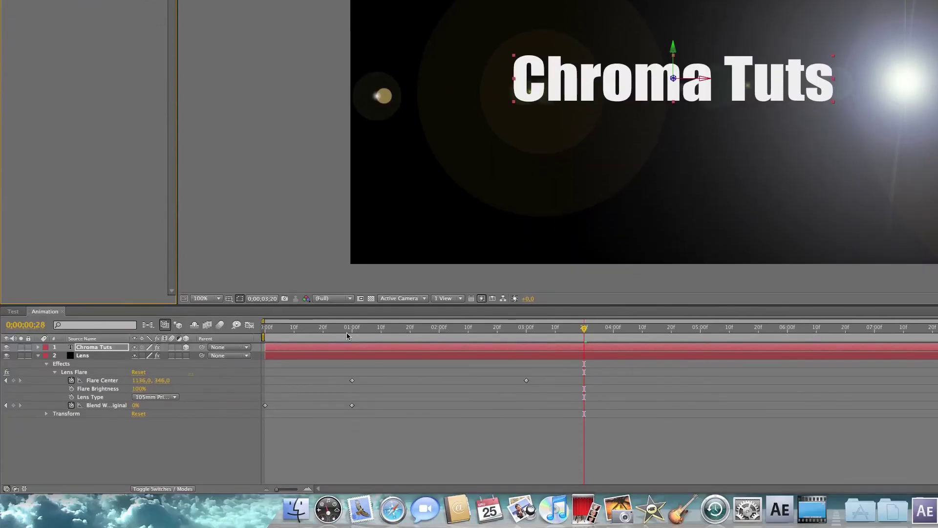
# Step: Set the Linear Wipe's angle to -90° and play the text reveal from one second
pyautogui.click(355, 510)
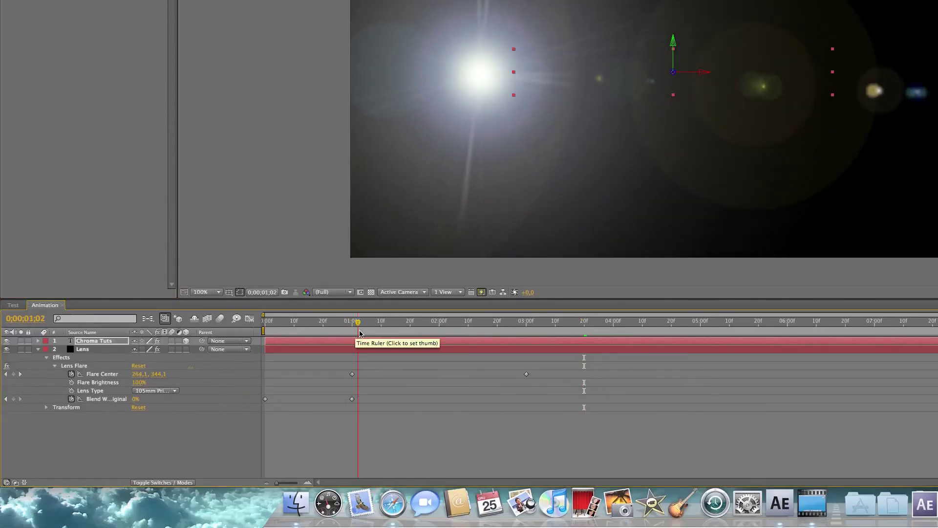
pyautogui.moveTo(369, 333)
pyautogui.mouseDown()
pyautogui.moveTo(412, 334)
pyautogui.moveTo(352, 333)
pyautogui.mouseUp()
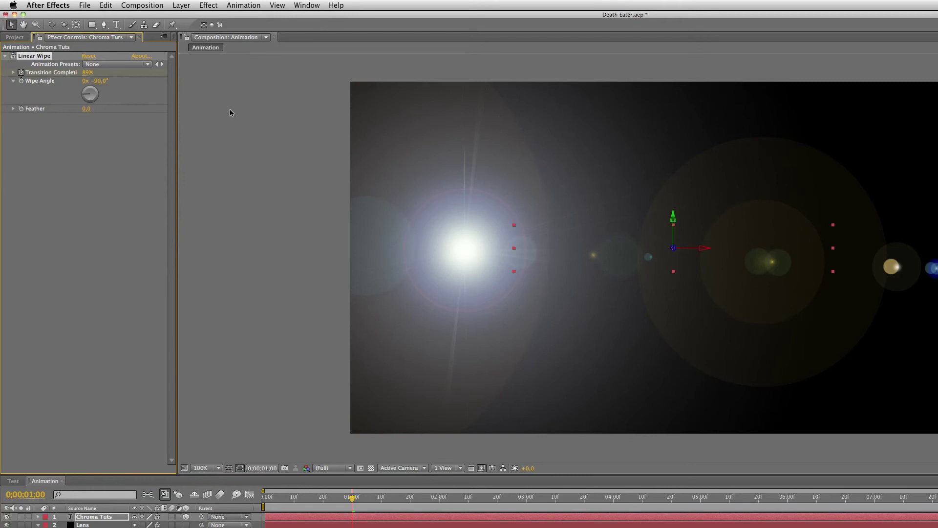
pyautogui.press('space')
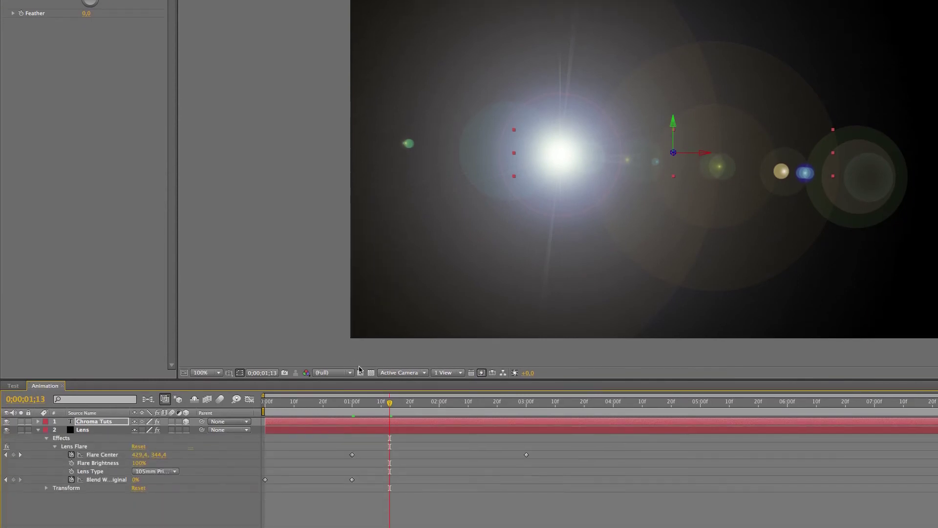
# Step: Set the Linear Wipe's Feather to 20 and scrub through the text reveal between one and three seconds
pyautogui.click(353, 508)
pyautogui.moveTo(368, 334); pyautogui.dragTo(461, 335)
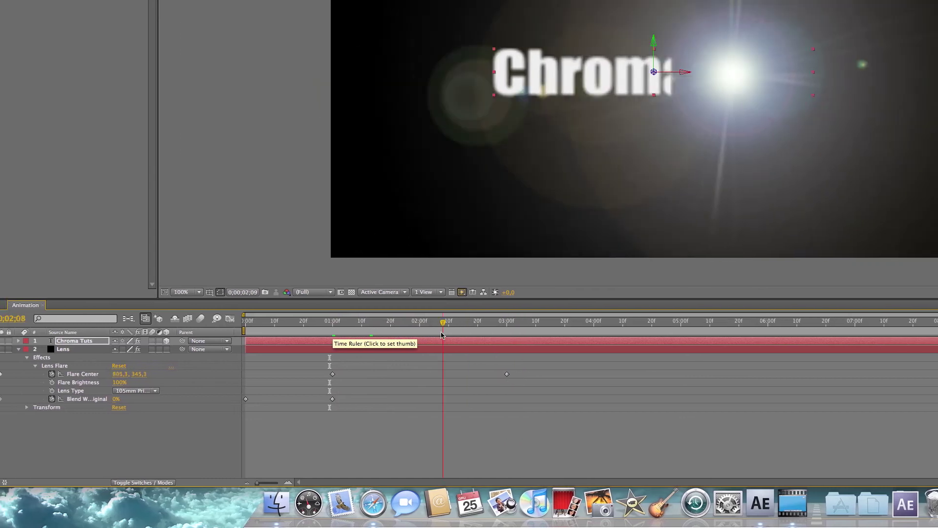
pyautogui.click(442, 335)
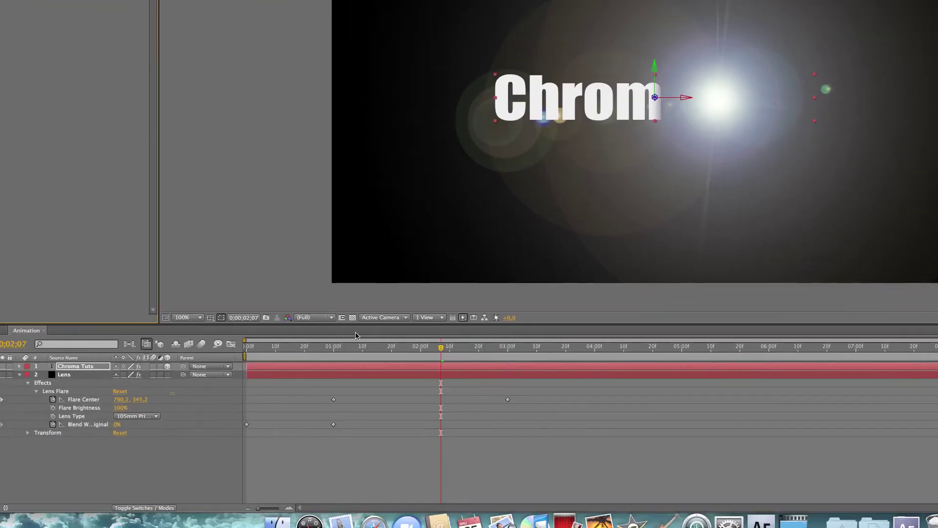
pyautogui.click(173, 508)
pyautogui.moveTo(333, 335); pyautogui.dragTo(518, 335)
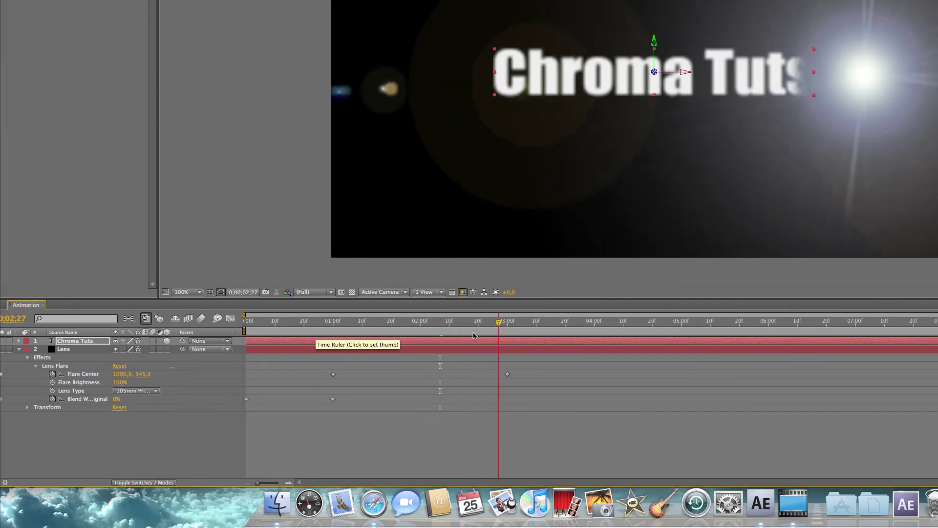
# Step: Keyframe the Lens Flare's Blend With Original from 0% at three seconds to 100% at 0;00;03;10
pyautogui.press('k')
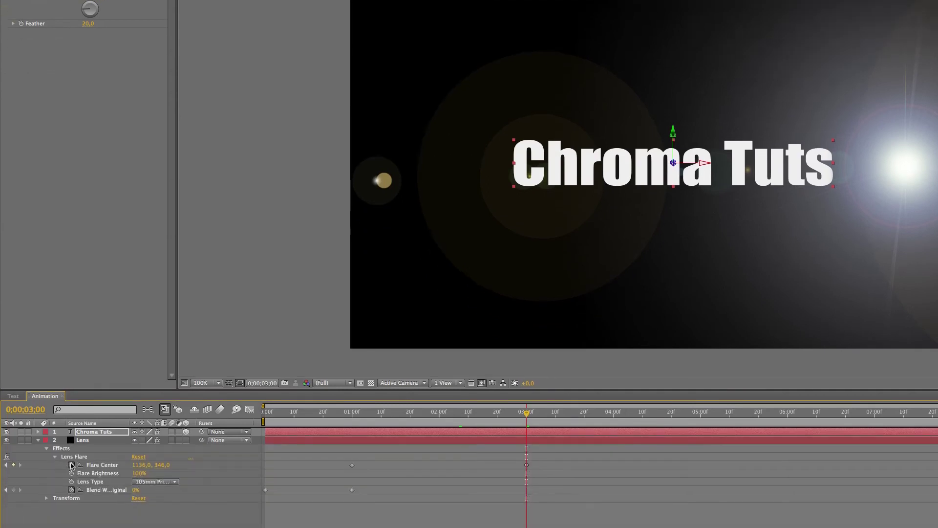
pyautogui.click(74, 527)
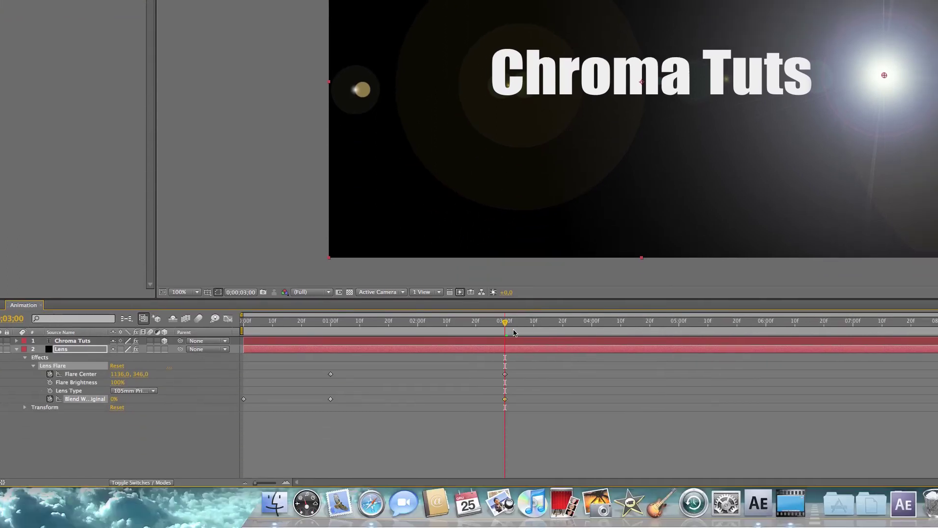
pyautogui.click(585, 321)
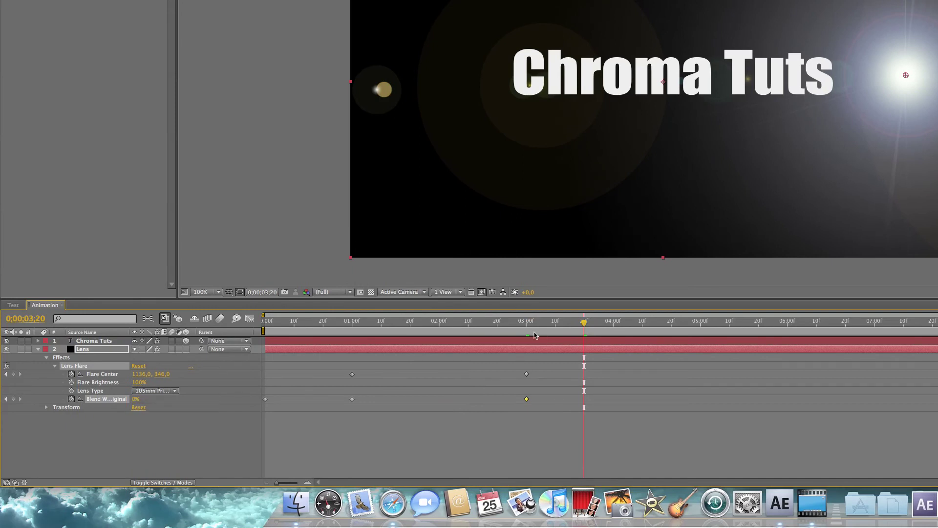
pyautogui.click(556, 328)
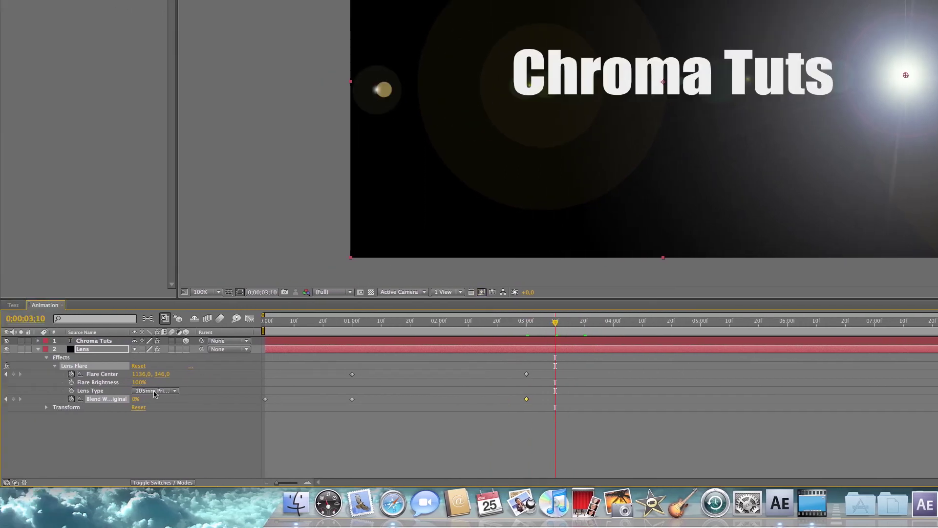
pyautogui.moveTo(136, 399); pyautogui.dragTo(194, 402)
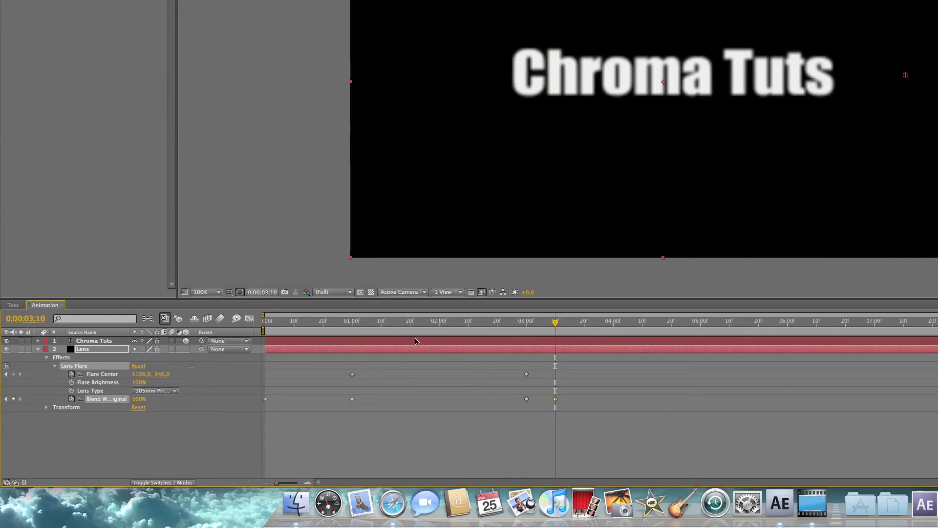
# Step: Keyframe the Chroma Tuts layer's Position from 660, 340, 0 at three seconds to about 650, 348, -785 at 0;00;03;20
pyautogui.click(526, 323)
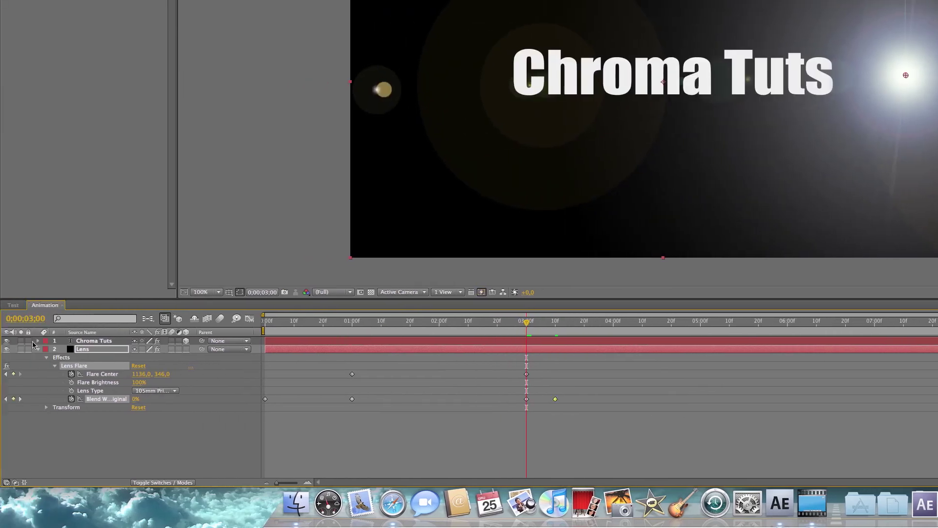
pyautogui.click(39, 342)
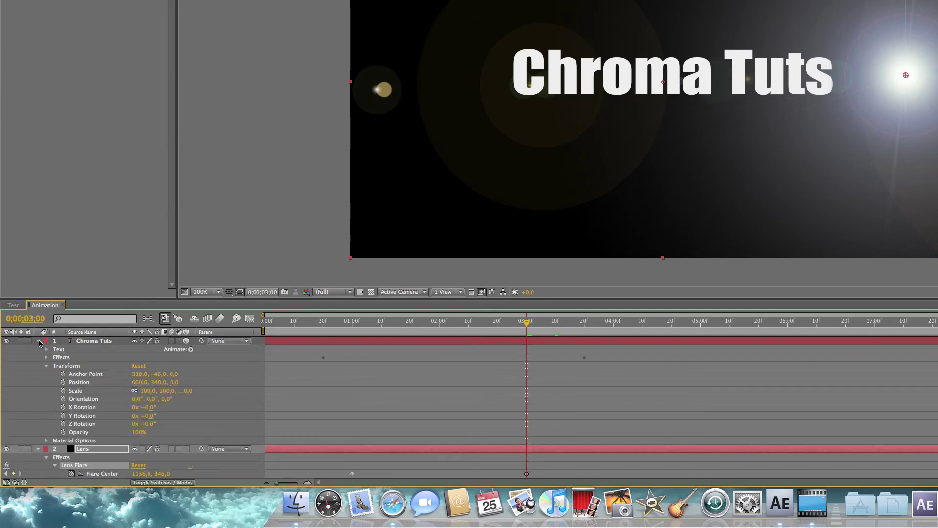
pyautogui.click(63, 382)
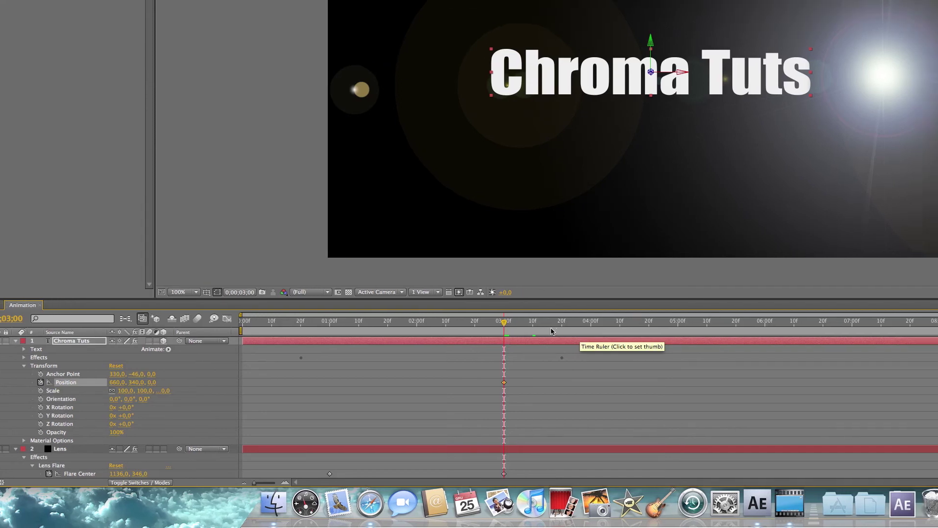
pyautogui.click(584, 334)
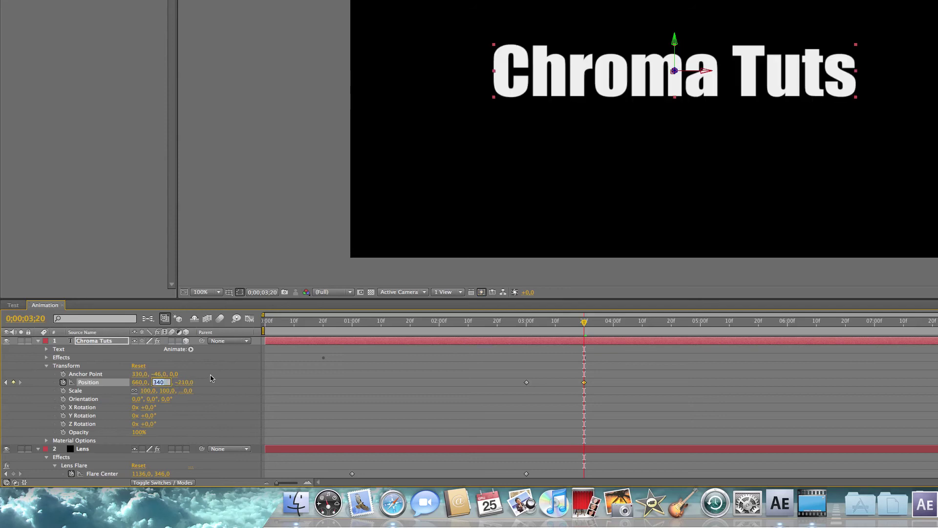
pyautogui.moveTo(185, 381); pyautogui.dragTo(152, 382)
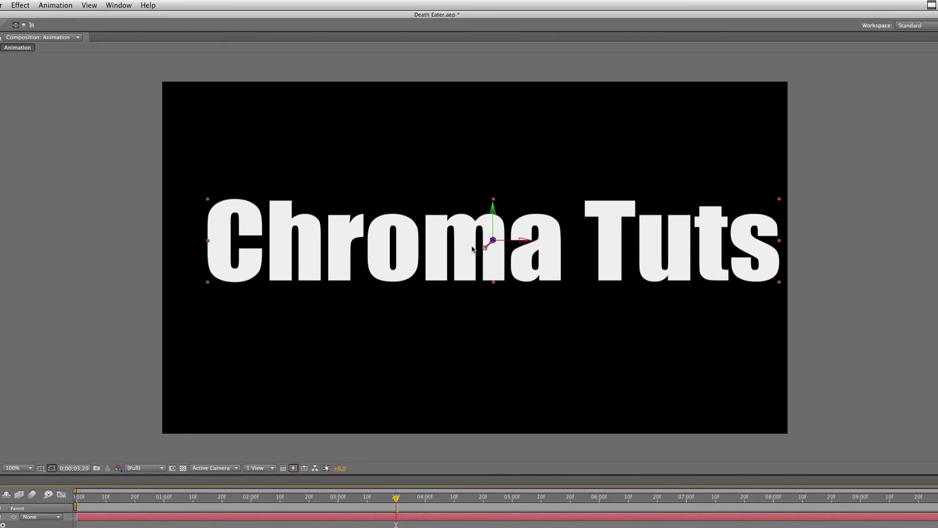
pyautogui.moveTo(479, 251); pyautogui.dragTo(469, 258)
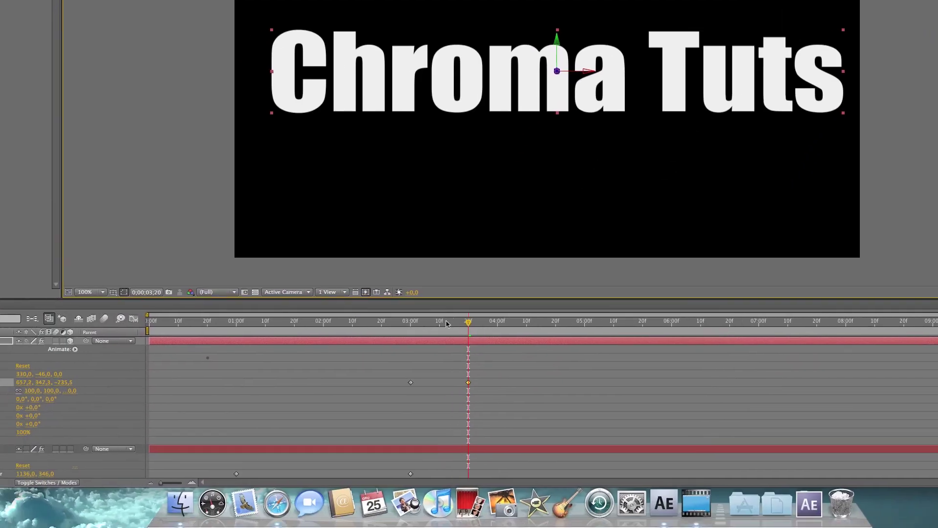
# Step: Preview the text's forward movement from three seconds and play the animation from the beginning
pyautogui.click(266, 497)
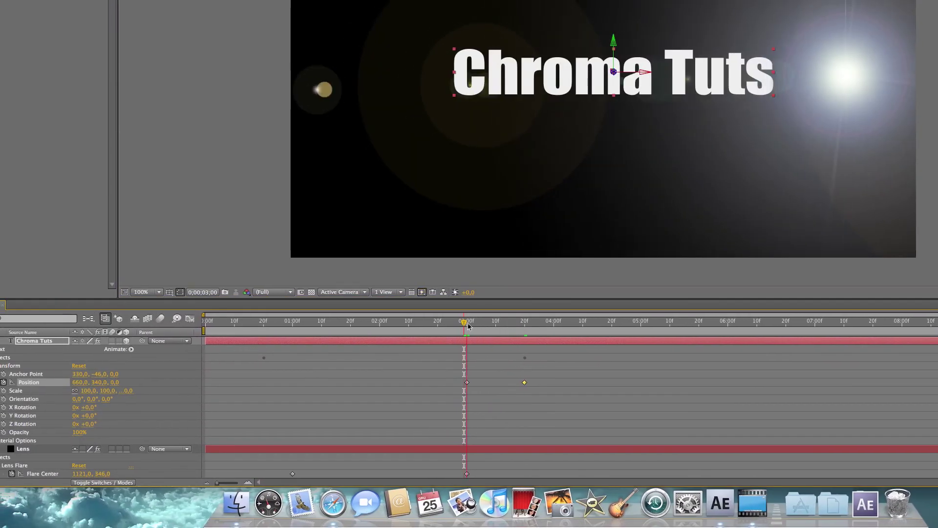
pyautogui.press('space')
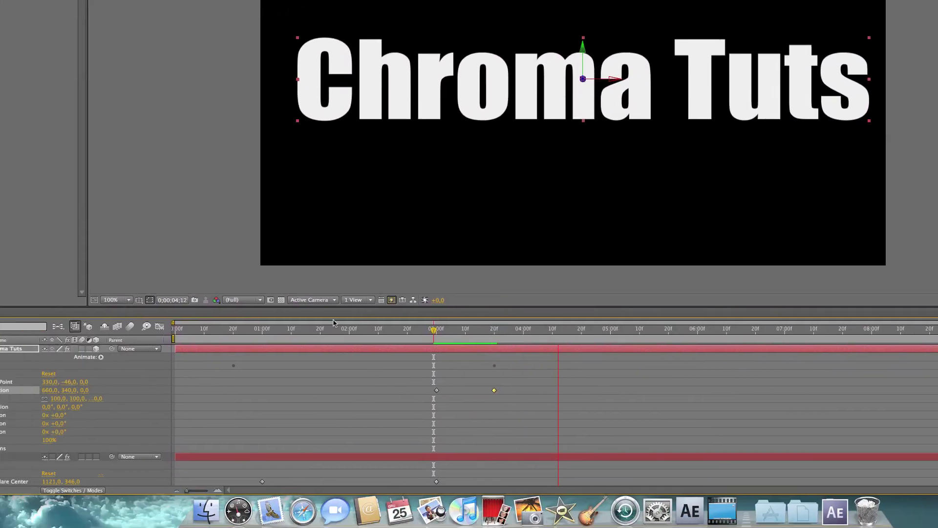
pyautogui.moveTo(213, 373); pyautogui.dragTo(56, 374)
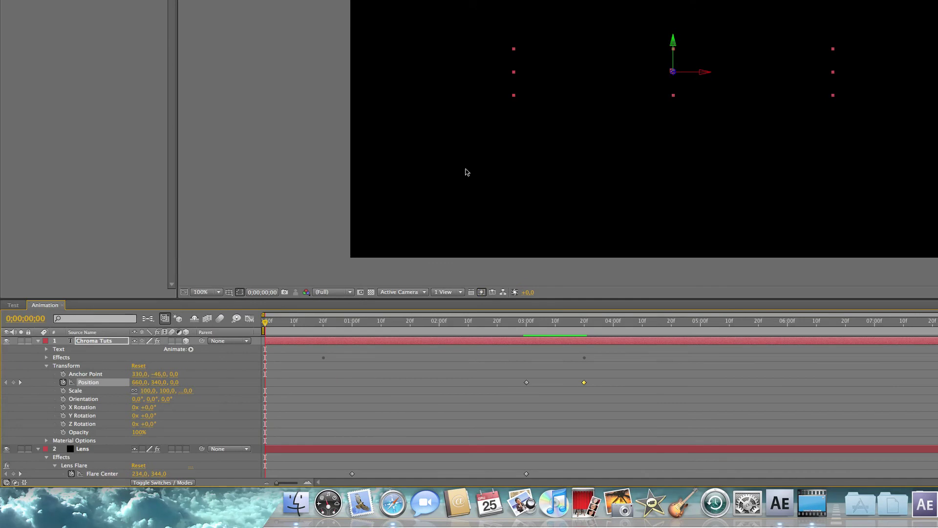
pyautogui.press('space')
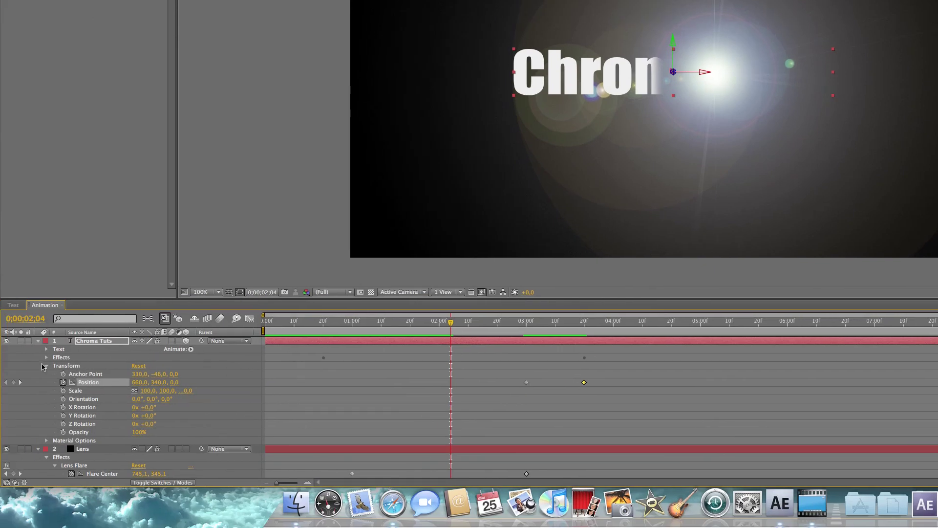
# Step: Show the text layer's Linear Wipe properties and scrub through the timeline to review the keyframe timing
pyautogui.click(46, 366)
pyautogui.click(47, 358)
pyautogui.click(55, 365)
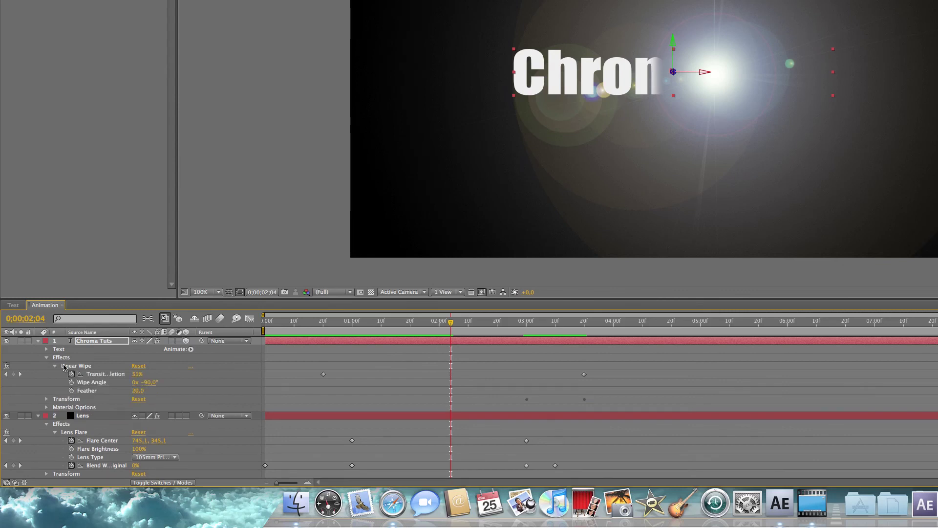
pyautogui.moveTo(334, 331)
pyautogui.mouseDown()
pyautogui.moveTo(323, 329)
pyautogui.moveTo(360, 329)
pyautogui.moveTo(341, 329)
pyautogui.mouseUp()
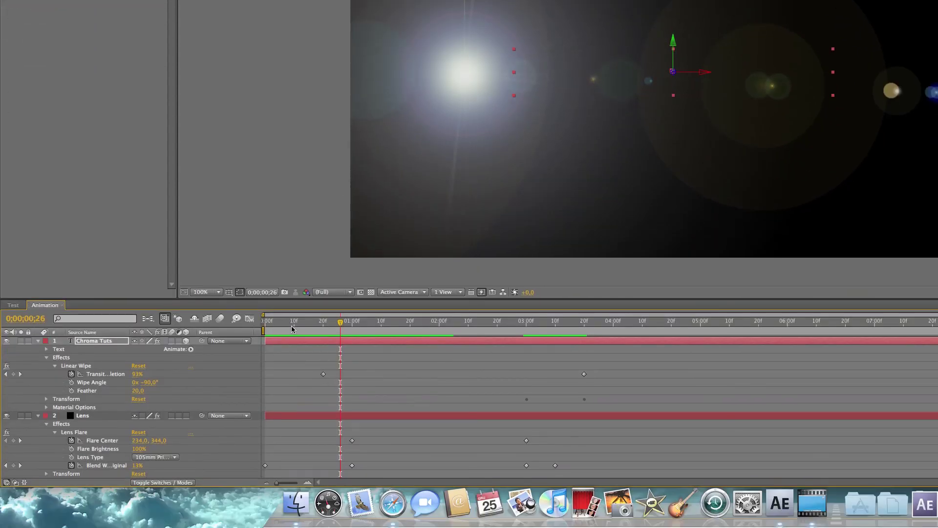
pyautogui.click(293, 327)
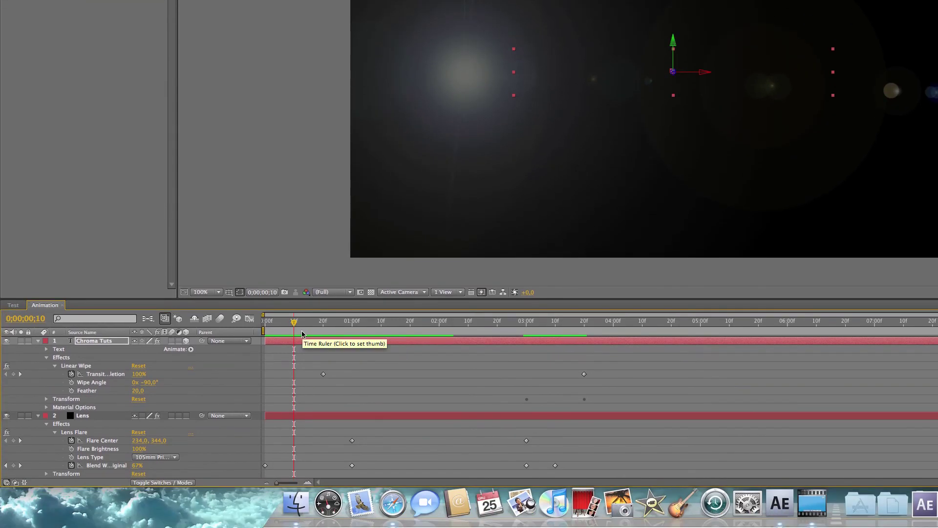
pyautogui.moveTo(302, 334); pyautogui.dragTo(567, 323)
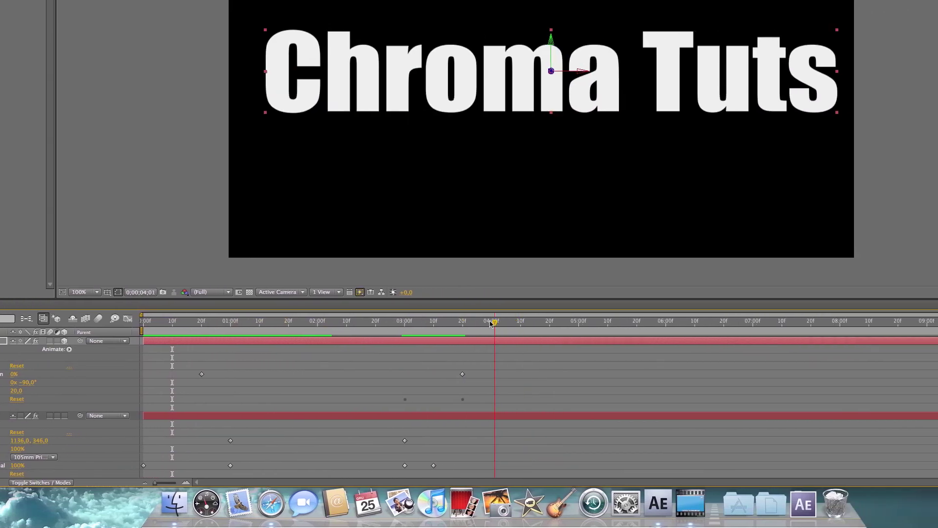
# Step: Keyframe the Chroma Tuts layer's Opacity from 100% at 0;00;03;20 to 0% at 0;00;04;20
pyautogui.moveTo(492, 323); pyautogui.dragTo(462, 323)
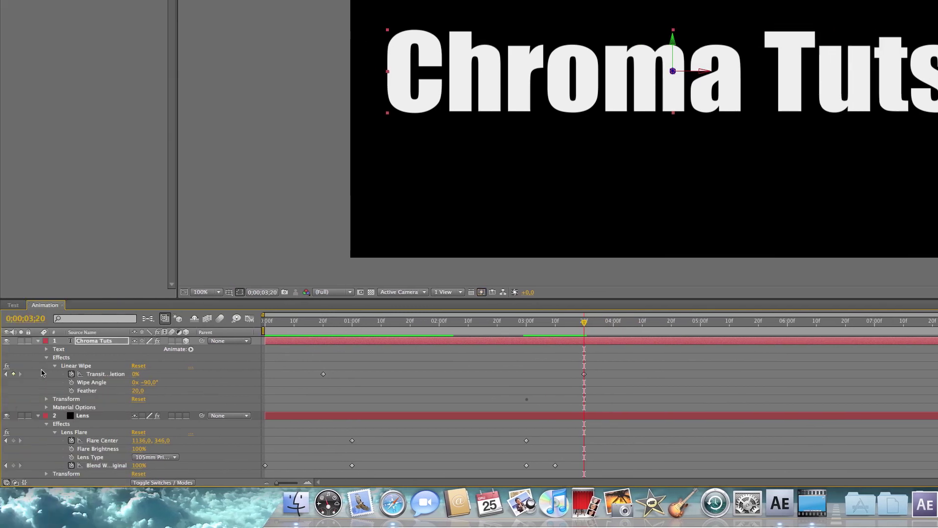
pyautogui.click(47, 358)
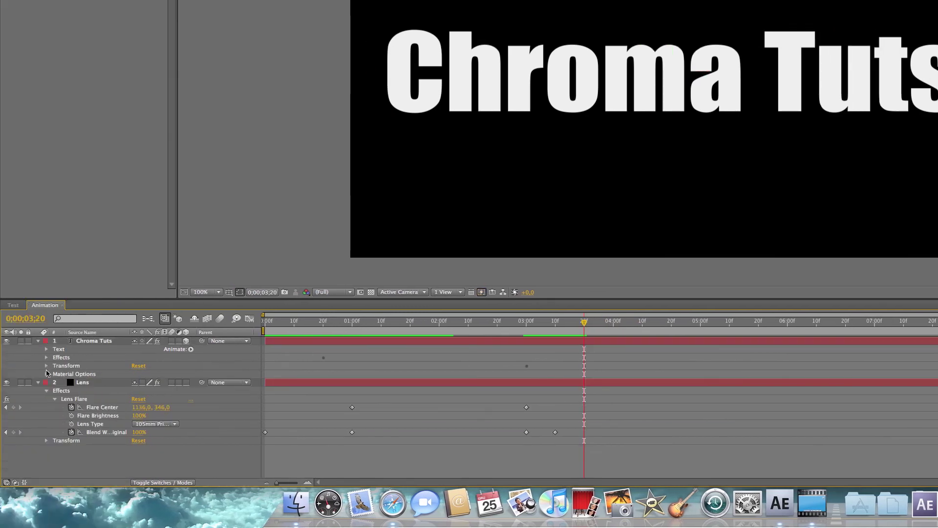
pyautogui.click(47, 366)
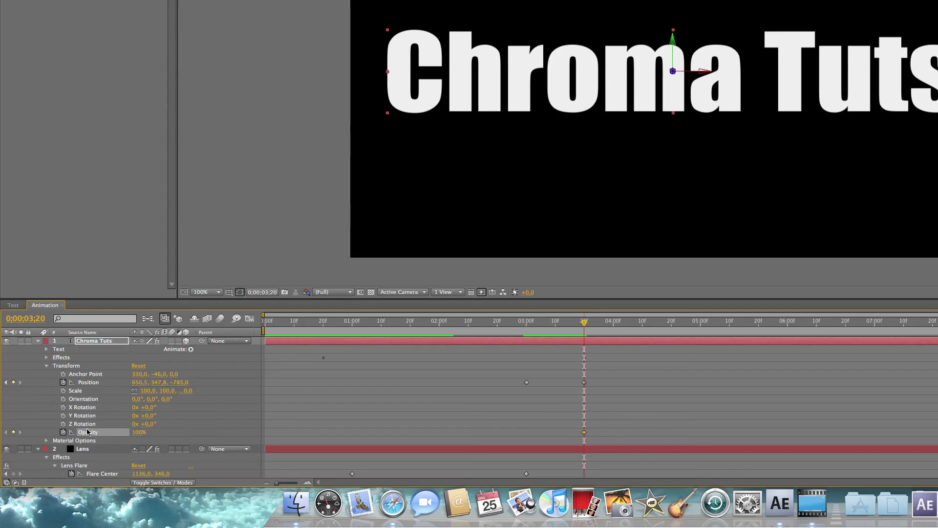
pyautogui.click(672, 322)
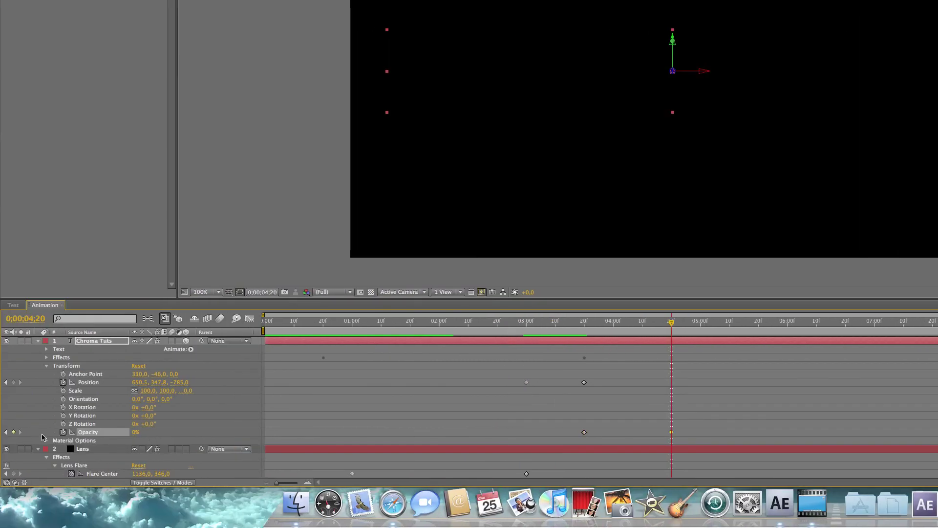
# Step: Scrub through the text's fade-out and preview the whole title animation from the beginning
pyautogui.moveTo(594, 324); pyautogui.dragTo(568, 332)
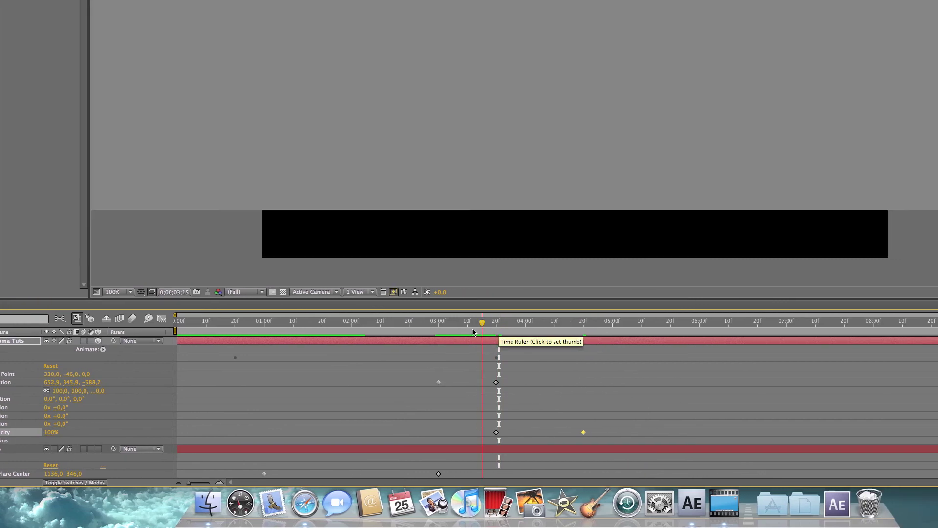
pyautogui.moveTo(471, 333); pyautogui.dragTo(603, 333)
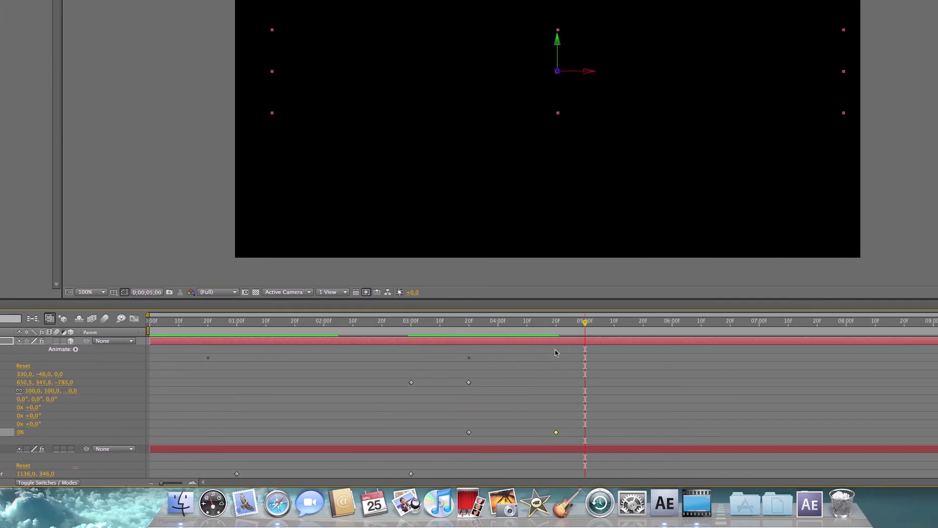
pyautogui.click(149, 321)
pyautogui.press('KP_0')
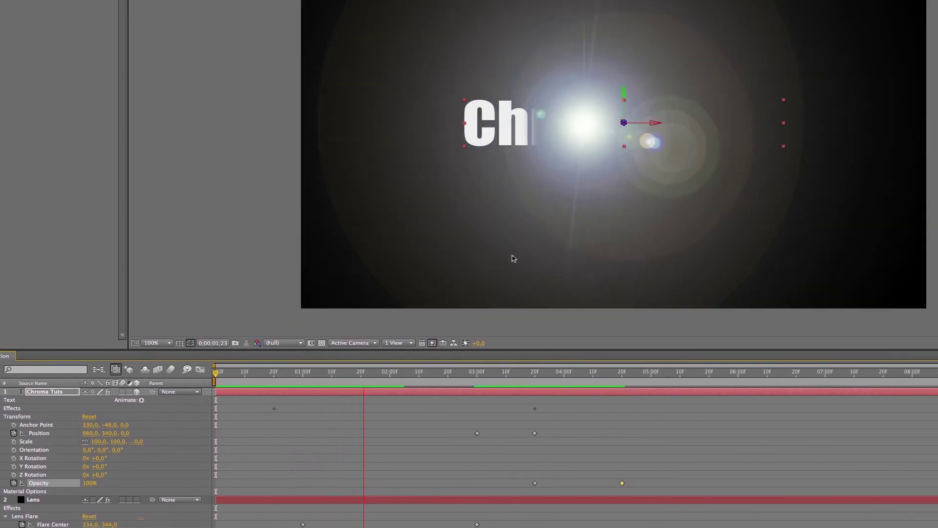